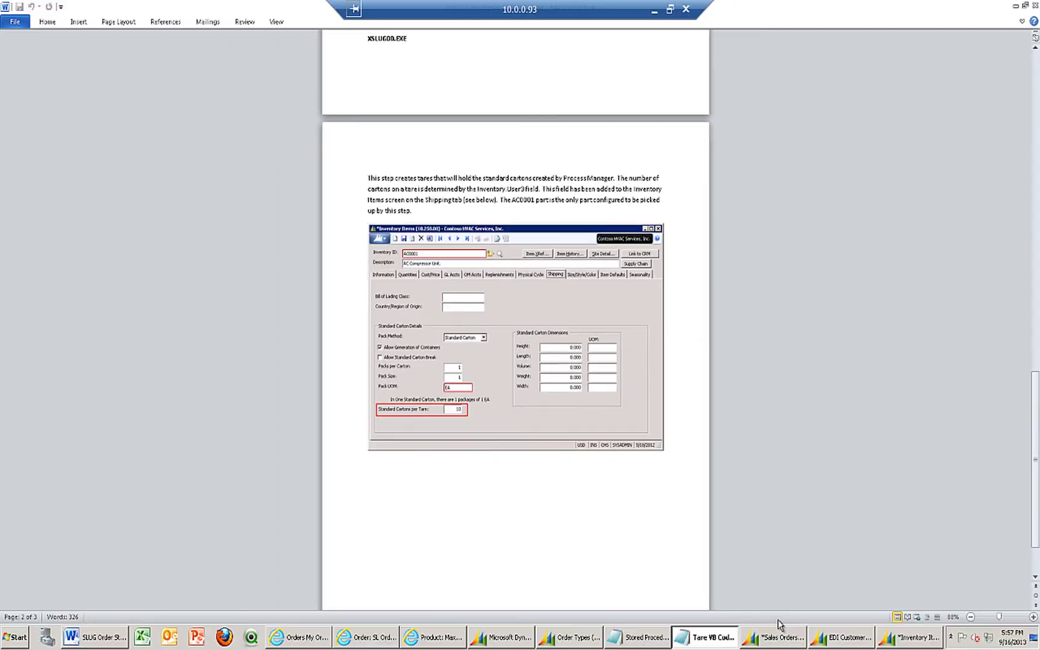
- Review the standard carton settings of inventory item AC0001, including packs per carton and standard cartons per tare
{"action": "left_click", "coordinate": [908, 636]}
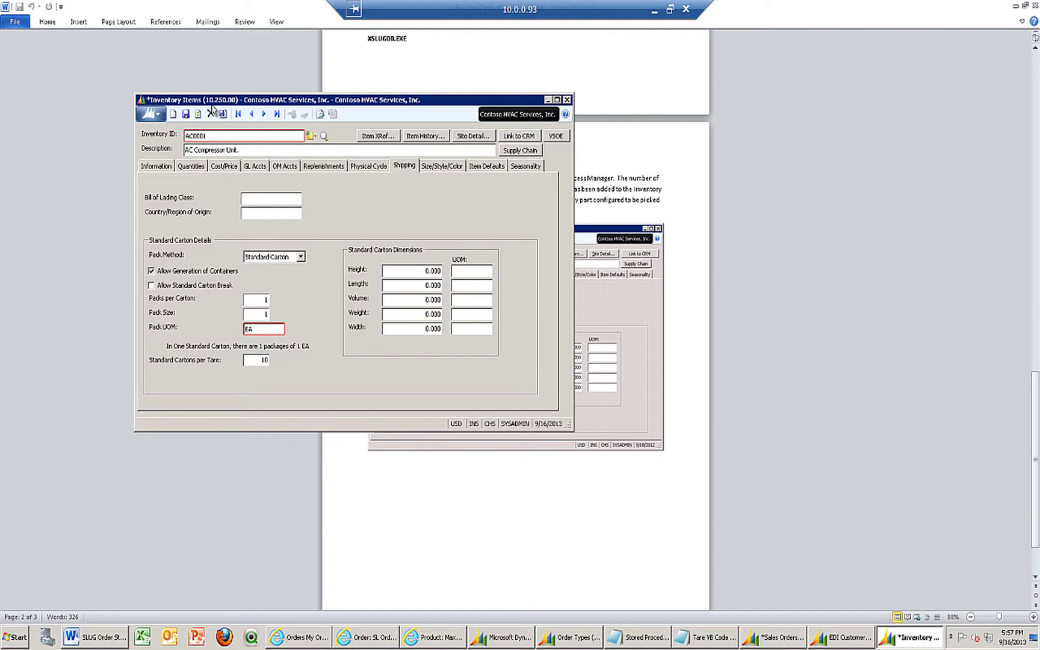
{"action": "left_click", "coordinate": [266, 297]}
{"action": "type", "text": "1"}
{"action": "double_click", "coordinate": [262, 362]}
{"action": "left_click", "coordinate": [548, 101]}
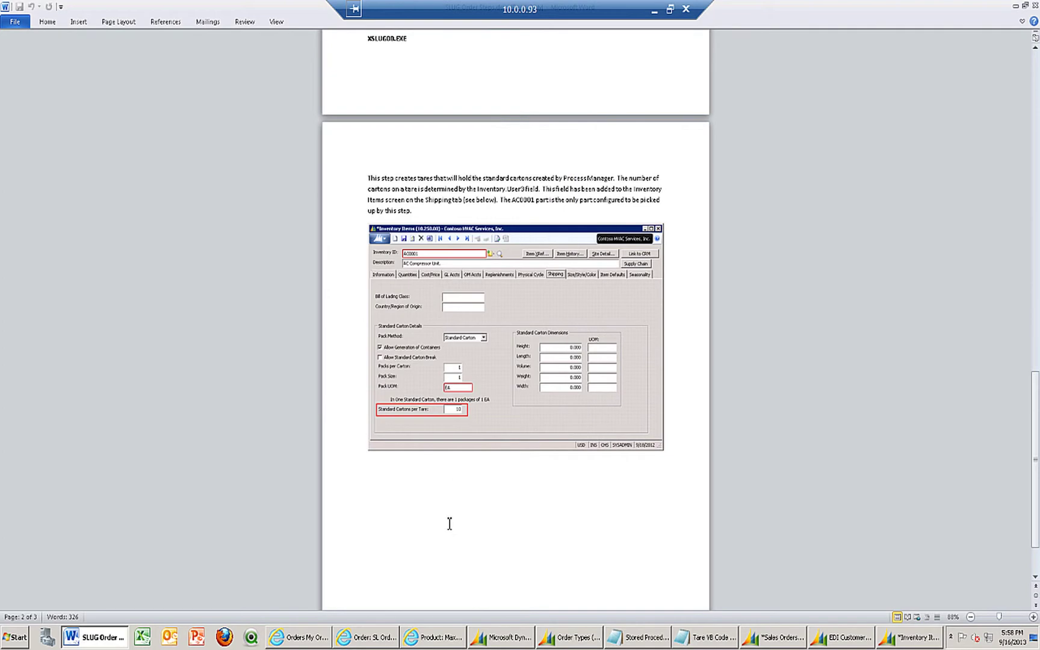
- View the detailed setup of the SLUG Tare Generation step in the SLUG order type
{"action": "left_click", "coordinate": [573, 638]}
{"action": "key", "text": "F4"}
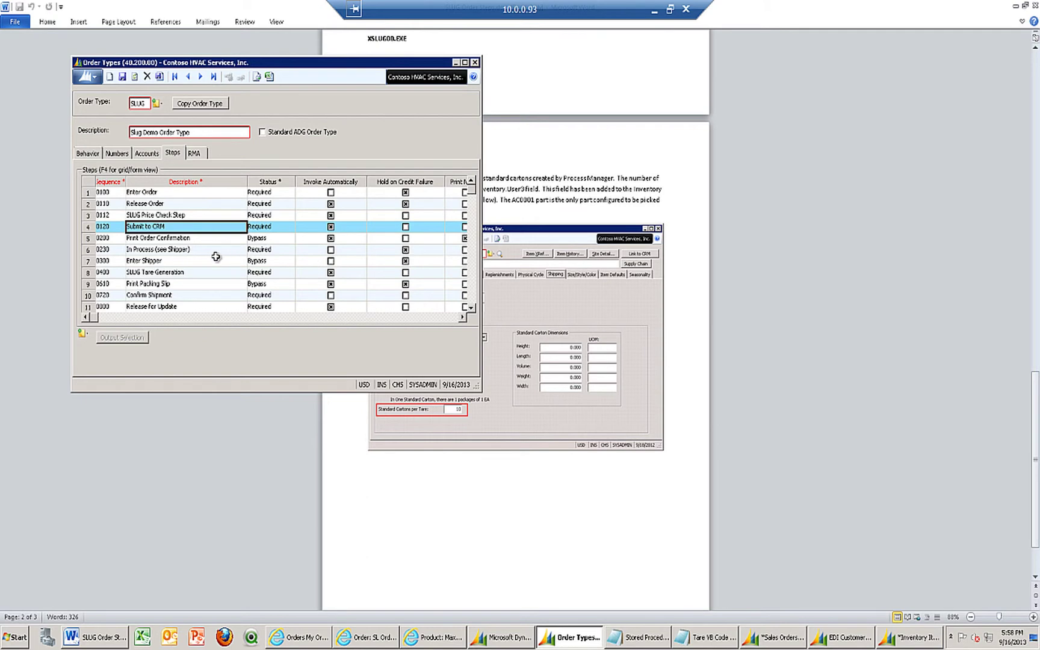
{"action": "left_click", "coordinate": [196, 274]}
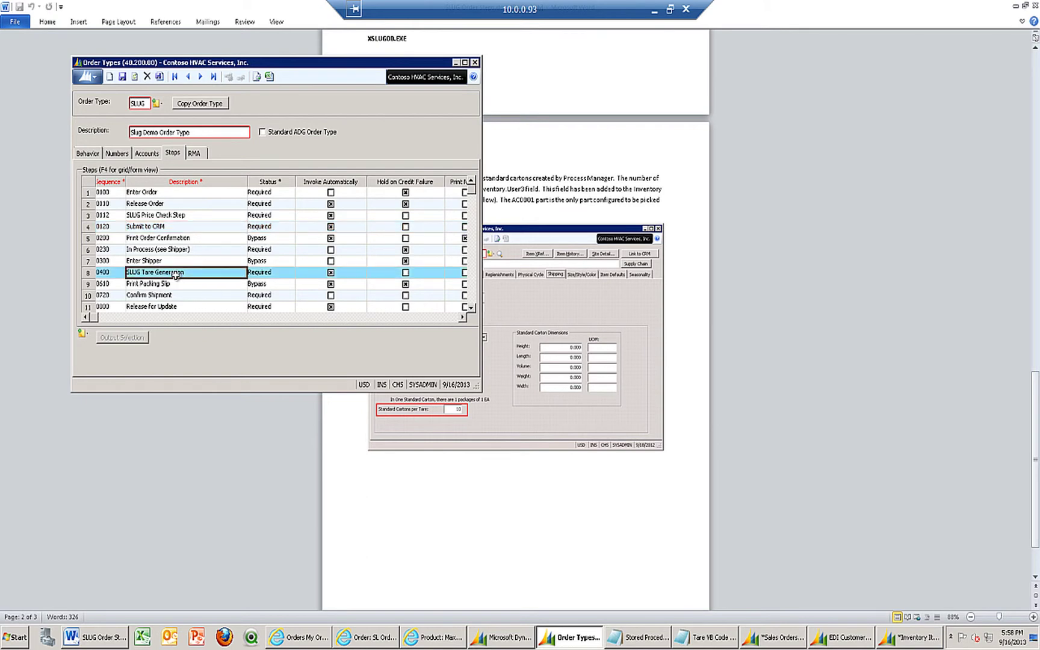
{"action": "key", "text": "F4"}
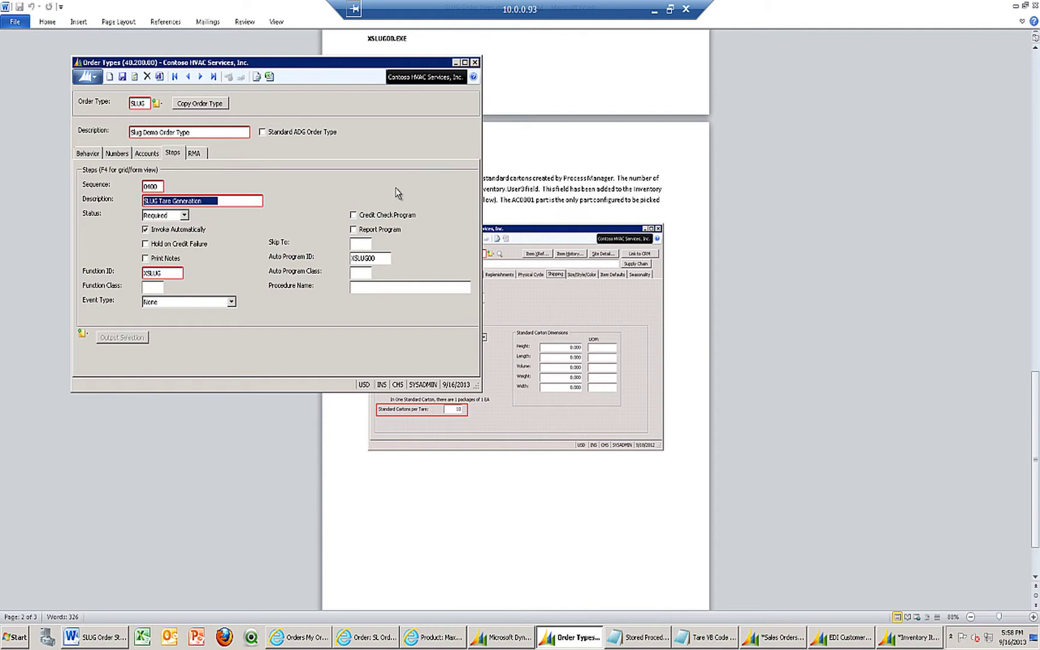
- Examine the Tare VB code sample from form load through the GenerateTares, CreateTare and AdvanceStep routines, closing it and the order type
{"action": "left_click", "coordinate": [705, 644]}
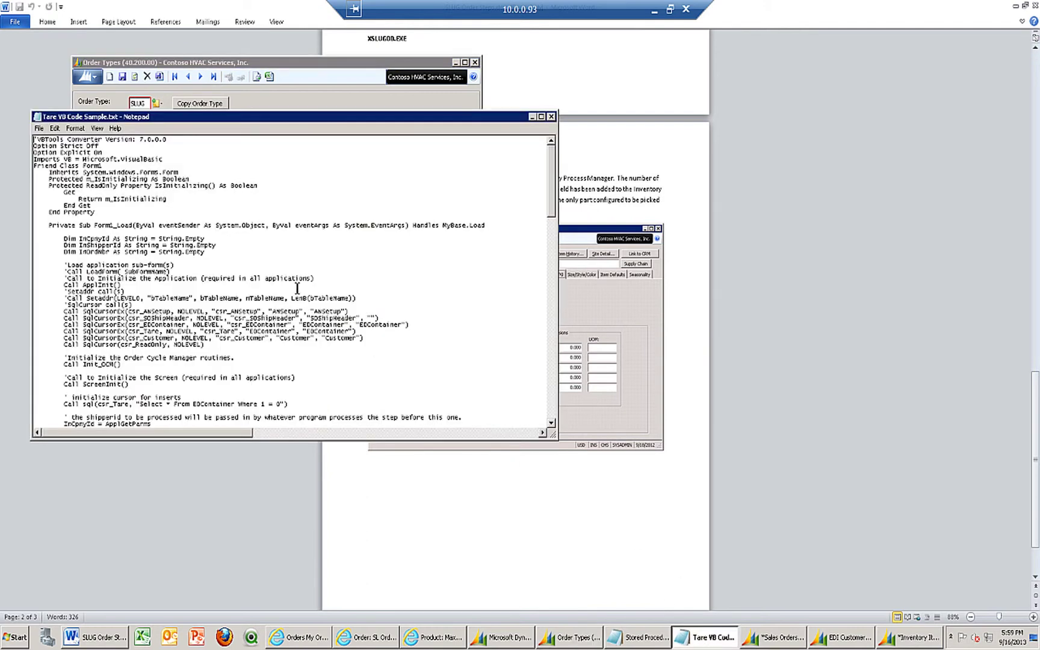
{"action": "scroll", "coordinate": [138, 227], "scroll_direction": "down", "scroll_amount": 8}
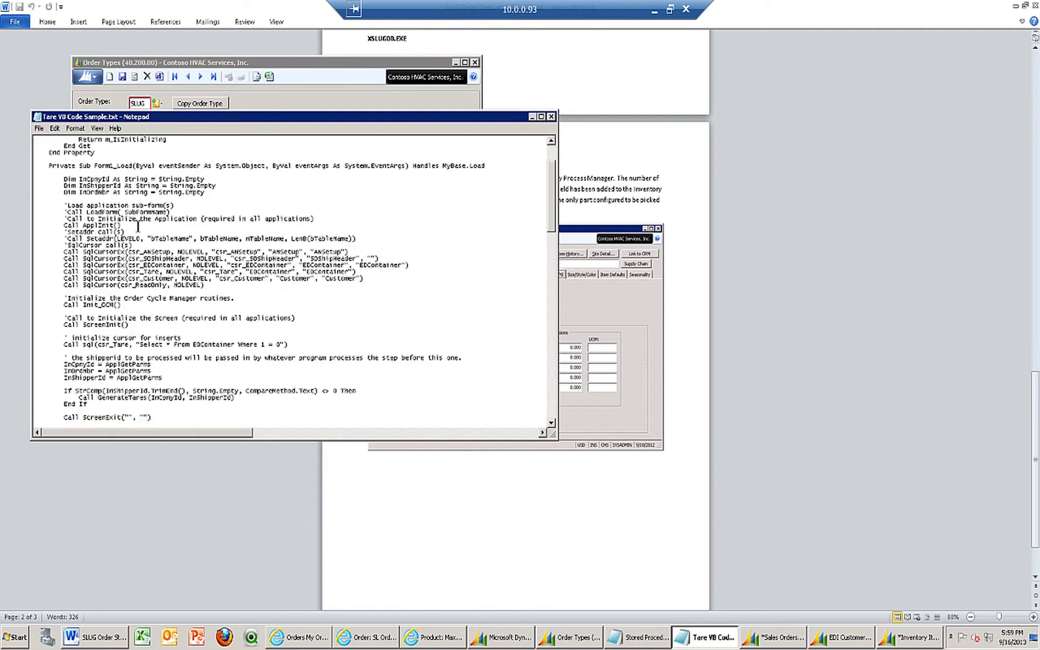
{"action": "scroll", "coordinate": [158, 312], "scroll_direction": "down", "scroll_amount": 10}
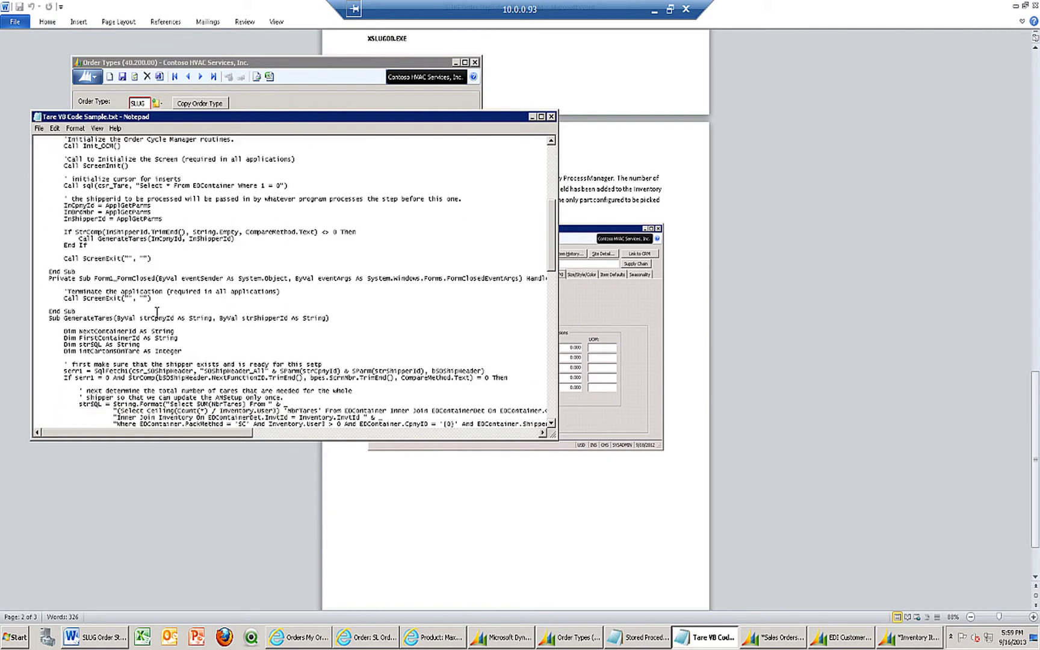
{"action": "scroll", "coordinate": [154, 312], "scroll_direction": "down", "scroll_amount": 18}
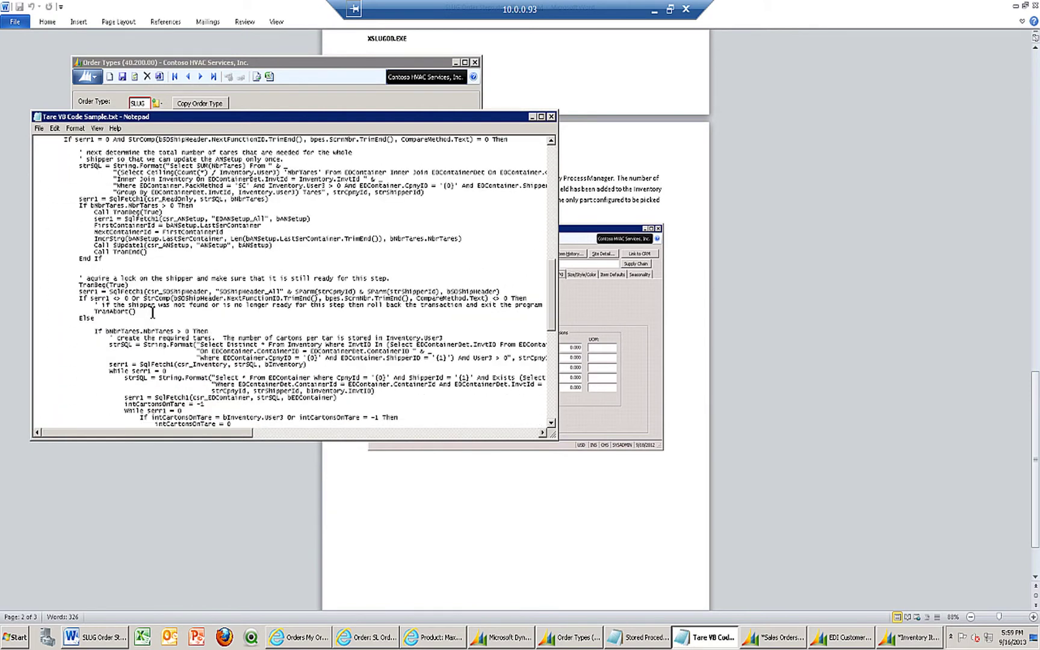
{"action": "scroll", "coordinate": [160, 306], "scroll_direction": "down", "scroll_amount": 2}
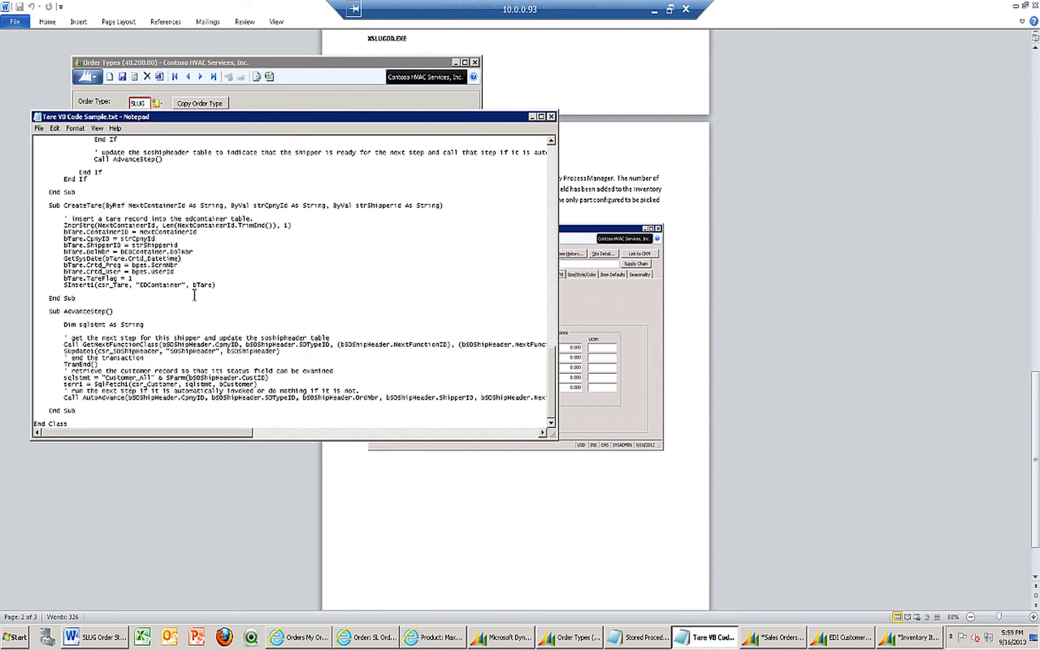
{"action": "scroll", "coordinate": [180, 275], "scroll_direction": "up", "scroll_amount": 4}
{"action": "scroll", "coordinate": [181, 275], "scroll_direction": "down", "scroll_amount": 4}
{"action": "left_click", "coordinate": [550, 116]}
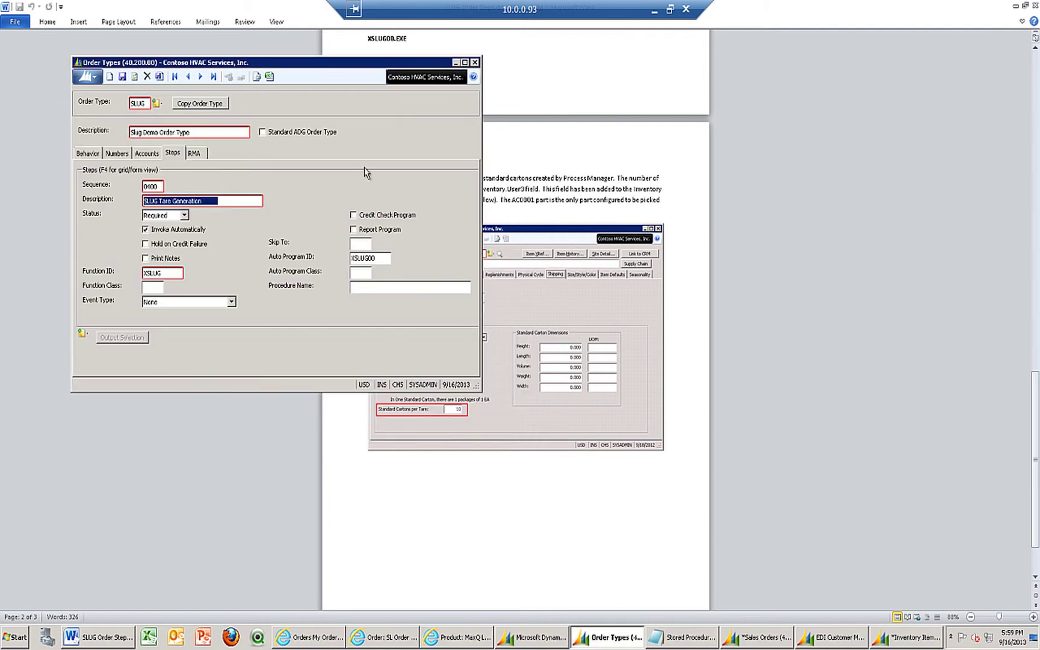
{"action": "left_click", "coordinate": [475, 62]}
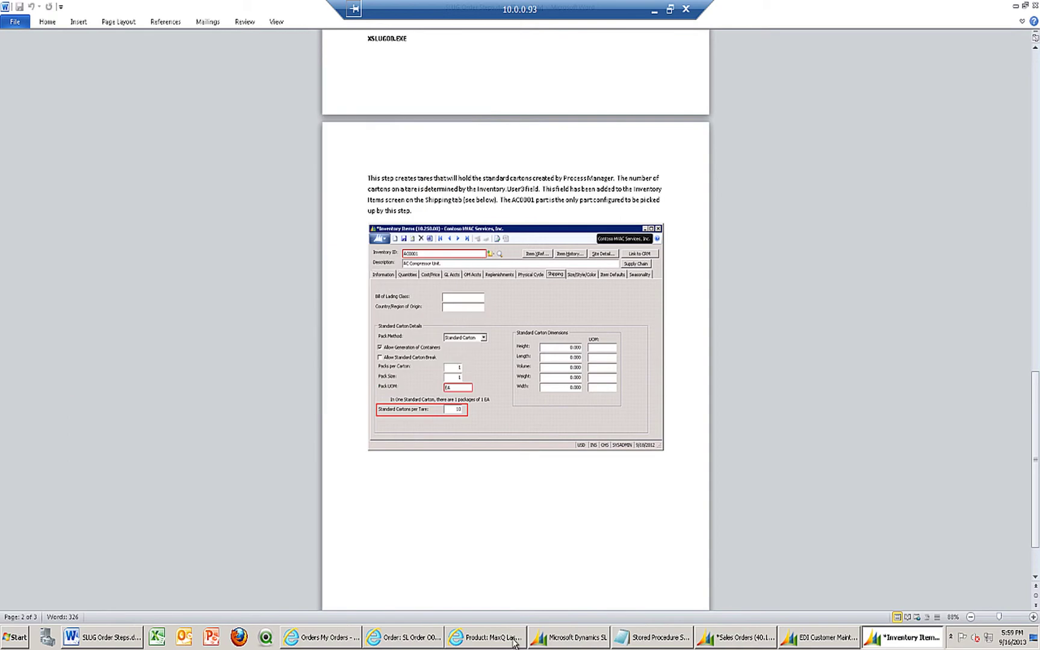
- Start a new sales order with order type SLUG for the customer School of Fine Art (EDI)
{"action": "left_click", "coordinate": [720, 639]}
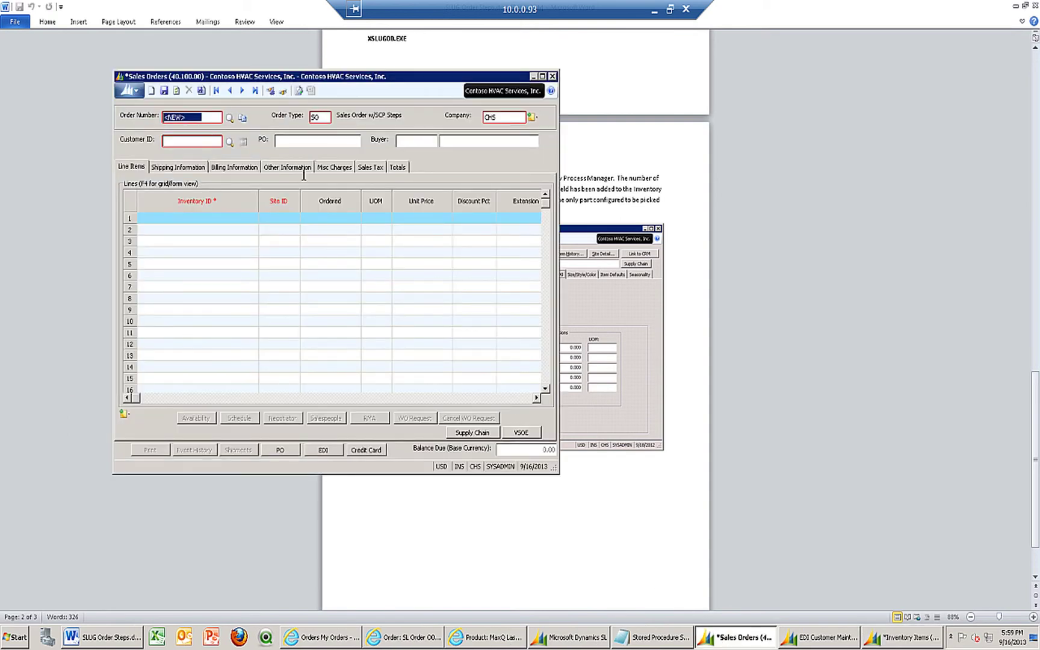
{"action": "left_click", "coordinate": [319, 117]}
{"action": "type", "text": "SLUG"}
{"action": "key", "text": "Tab"}
{"action": "key", "text": "F3"}
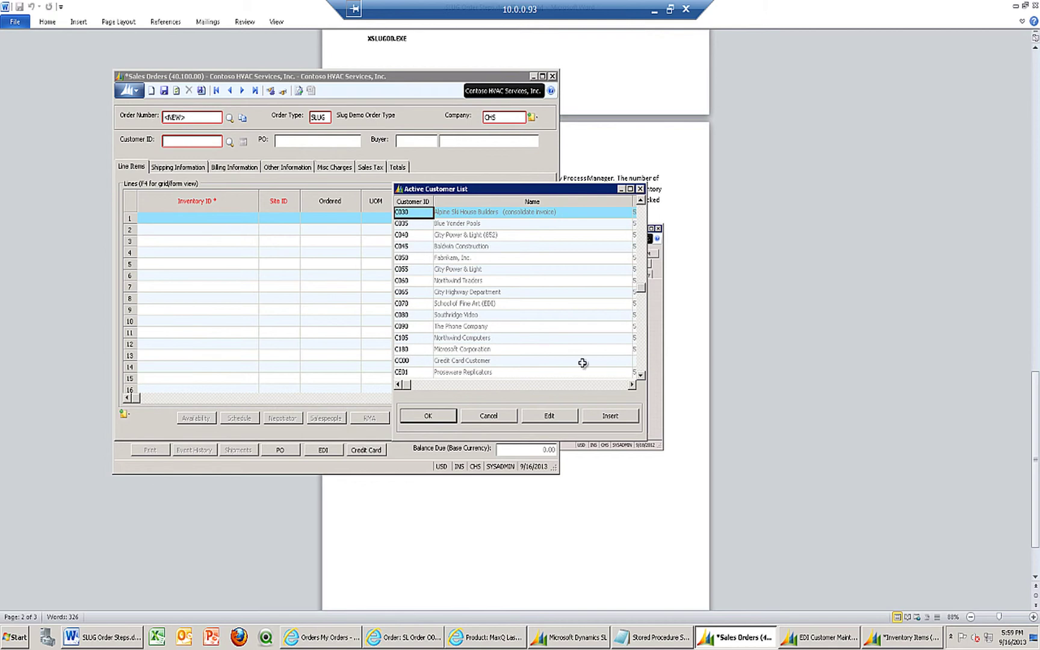
{"action": "left_click", "coordinate": [421, 303]}
{"action": "left_click", "coordinate": [446, 418]}
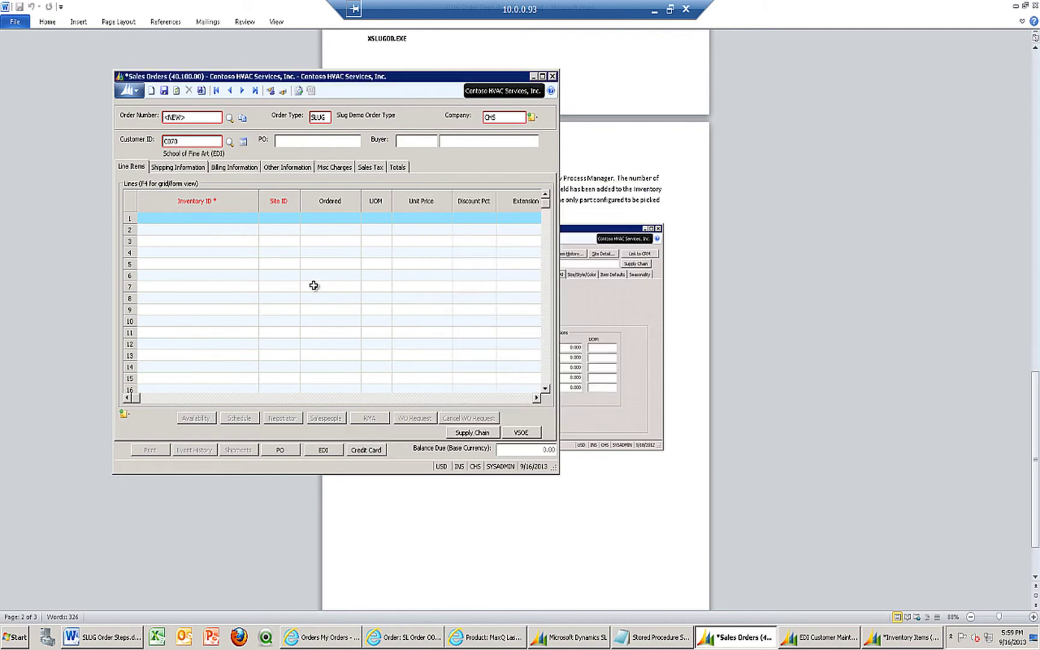
- Add a line for inventory item AC0001 to the sales order with an ordered quantity of 20
{"action": "left_click", "coordinate": [213, 219]}
{"action": "type", "text": "AC"}
{"action": "key", "text": "F3"}
{"action": "left_click", "coordinate": [429, 223]}
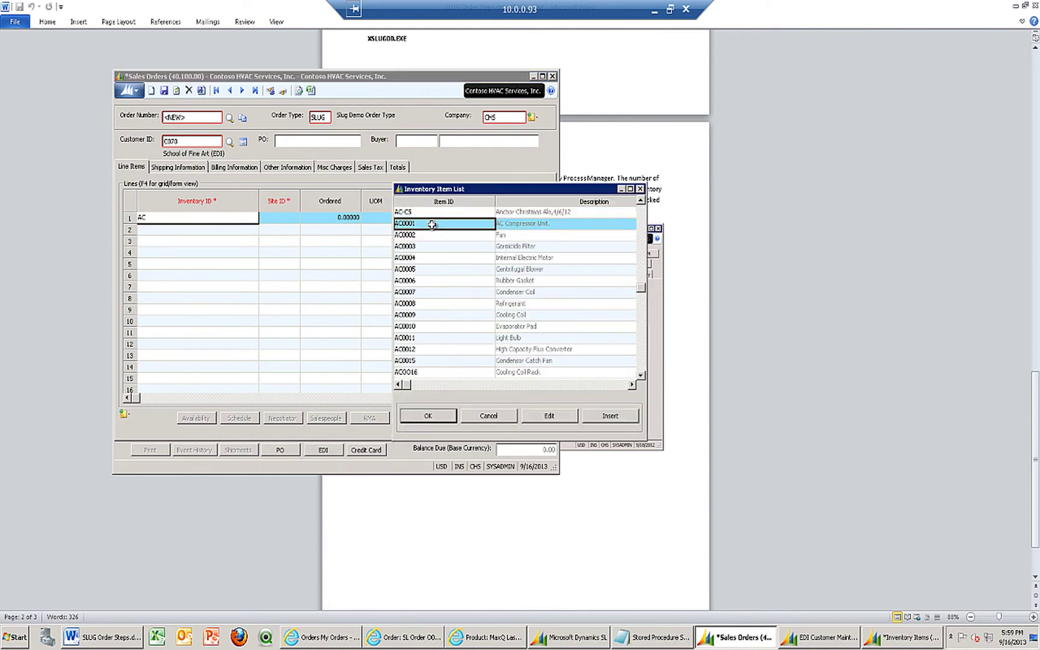
{"action": "left_click", "coordinate": [440, 415]}
{"action": "key", "text": "Tab"}
{"action": "key", "text": "Tab"}
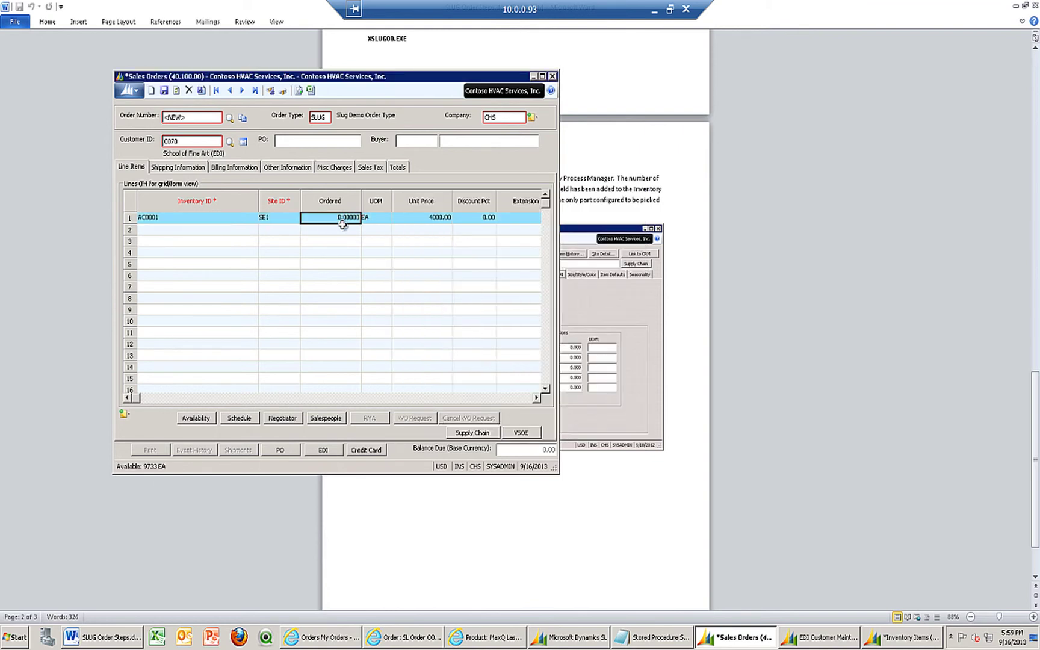
{"action": "left_click", "coordinate": [342, 218]}
{"action": "type", "text": "2"}
{"action": "key", "text": "Tab"}
- Keep the line's changes, assign project NP to it, and save and close the sales order
{"action": "left_click", "coordinate": [164, 90]}
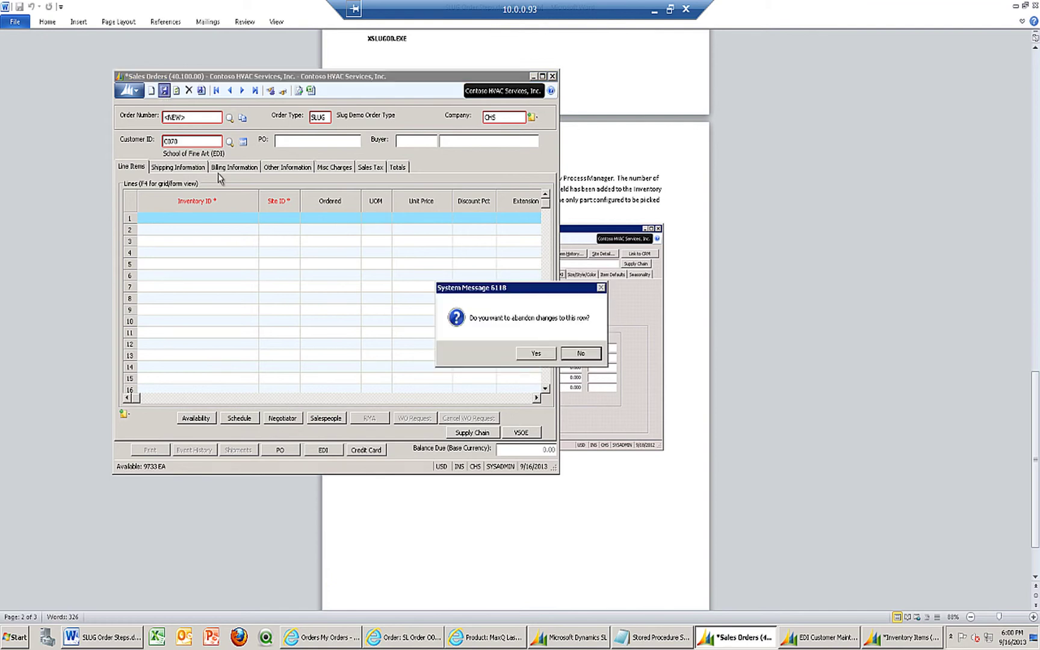
{"action": "left_click", "coordinate": [579, 355]}
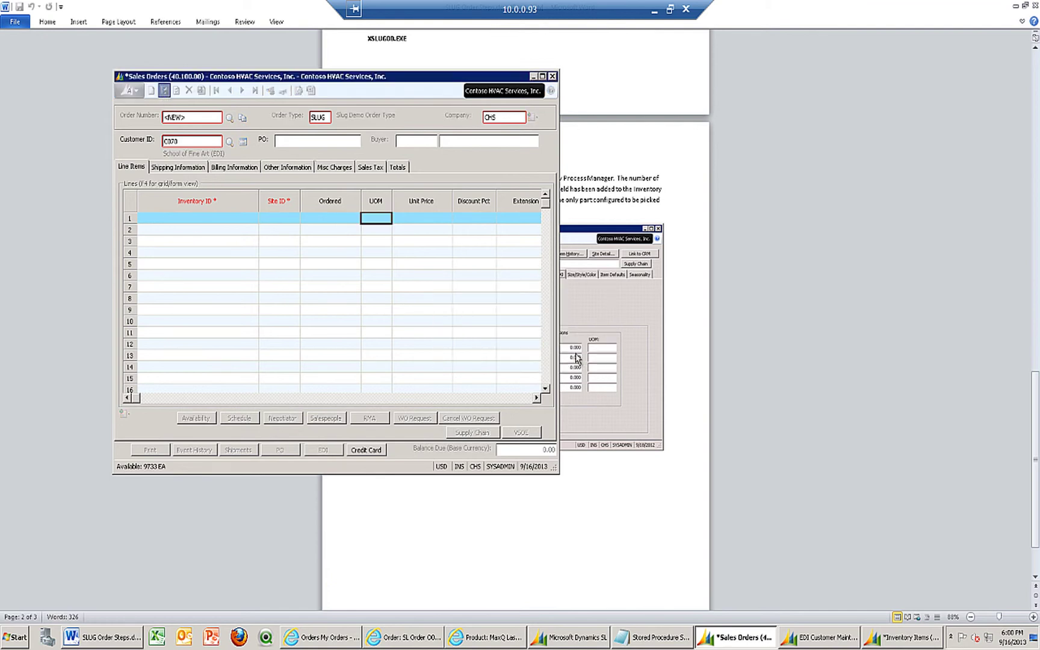
{"action": "left_click", "coordinate": [564, 354]}
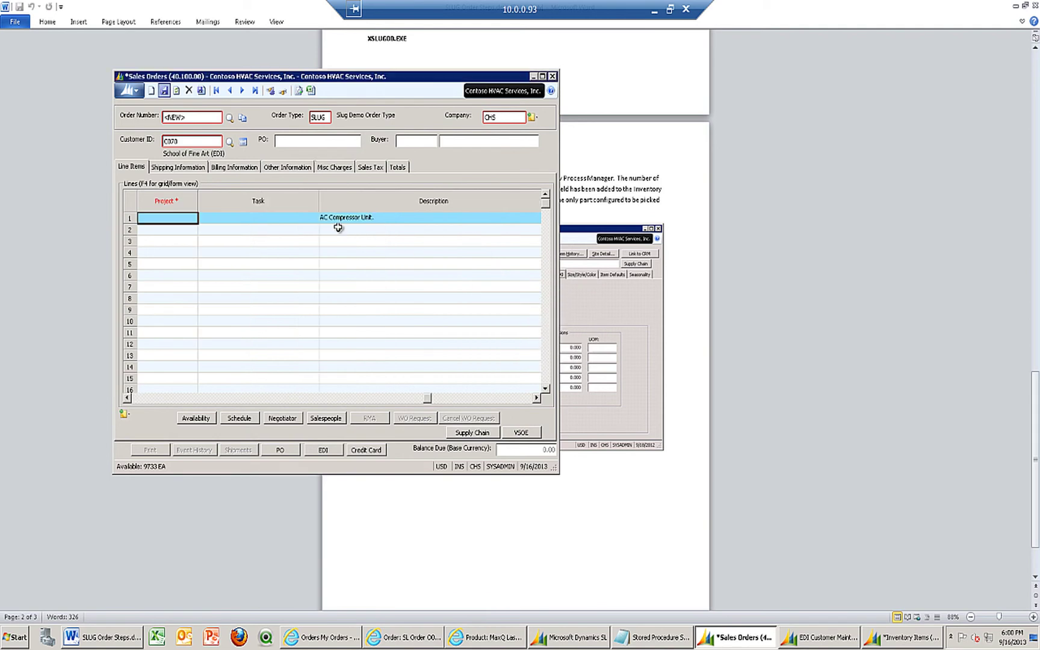
{"action": "type", "text": "NP"}
{"action": "key", "text": "Tab"}
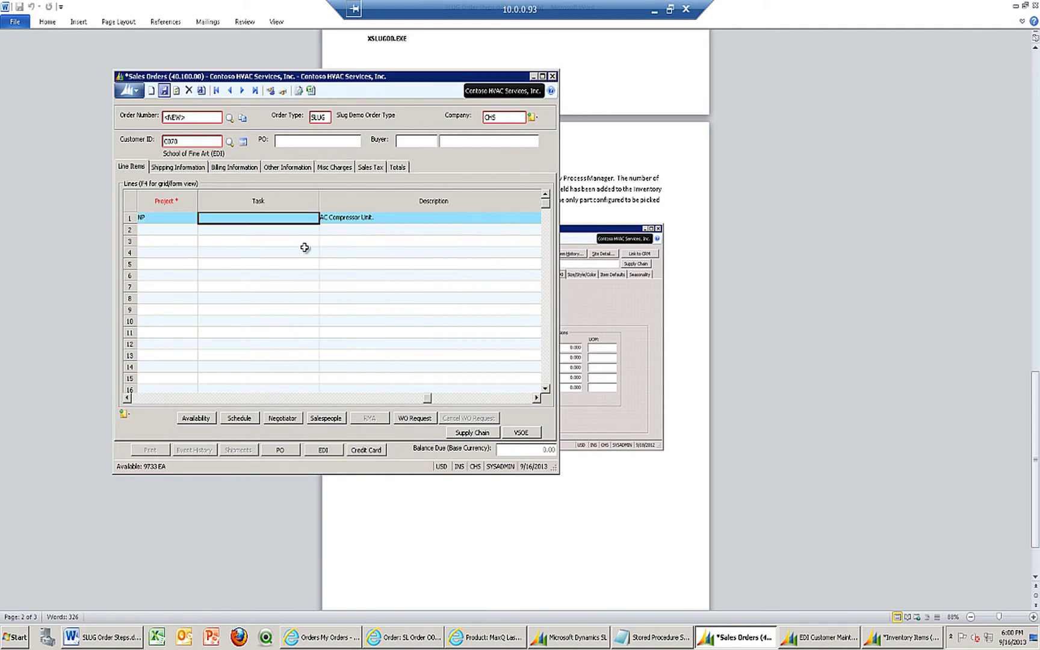
{"action": "left_click", "coordinate": [163, 90]}
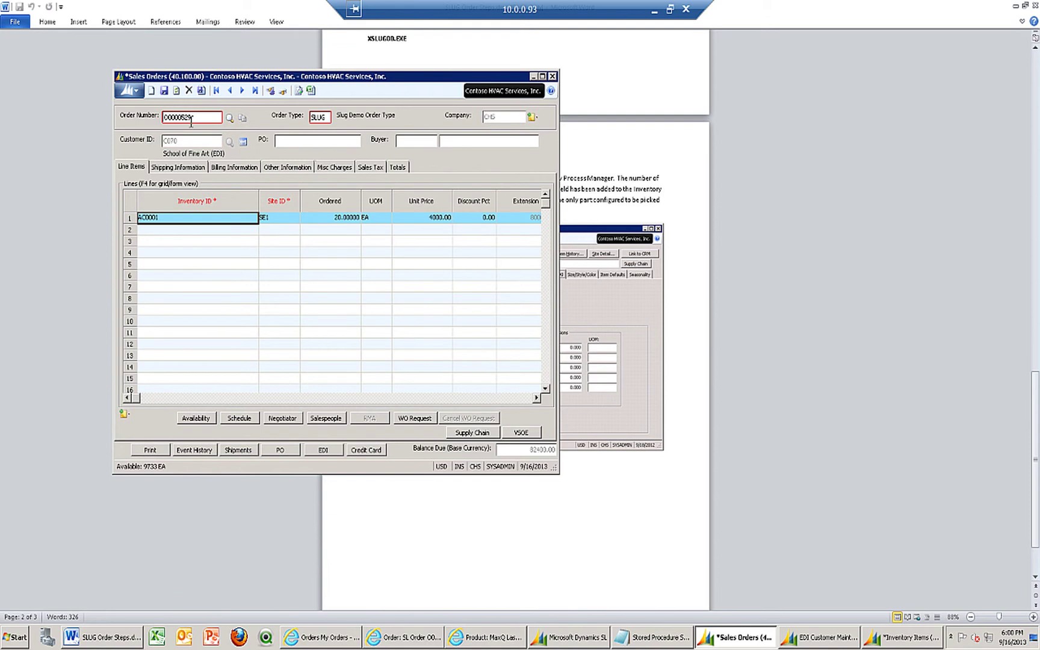
{"action": "left_click", "coordinate": [201, 91]}
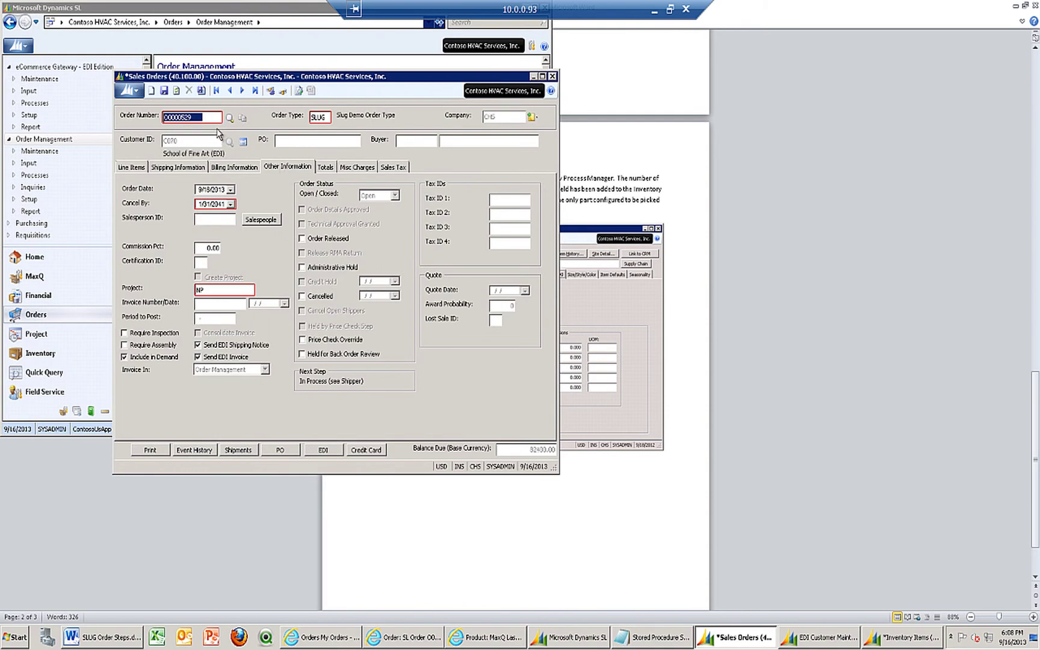
- Look up the open shipper of the new SLUG sales order, closing the shipper list and the order
{"action": "left_click", "coordinate": [240, 452]}
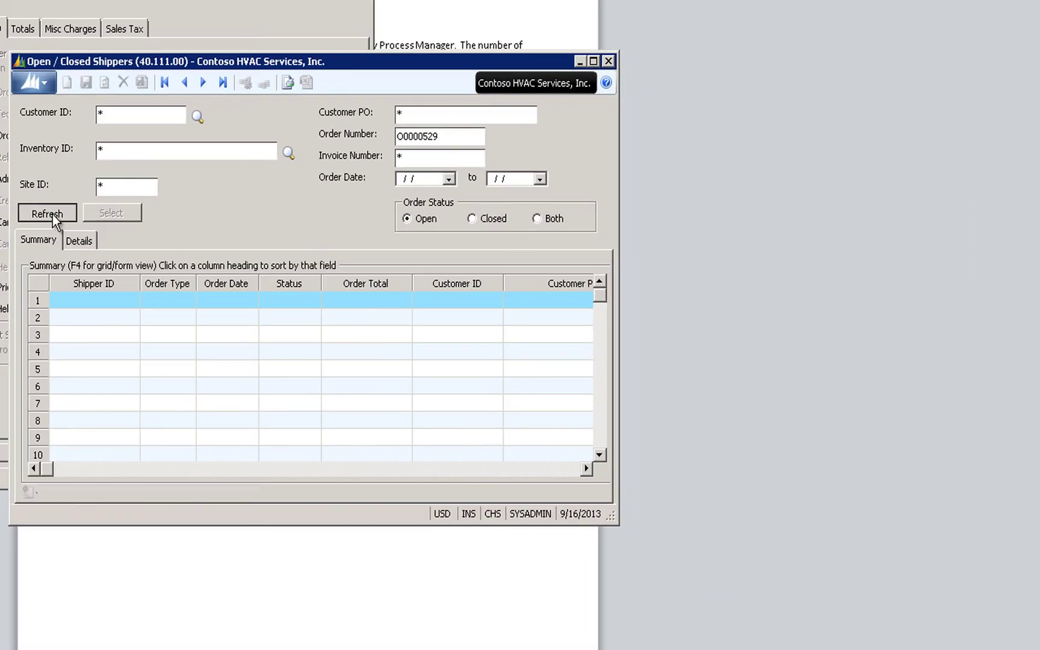
{"action": "left_click", "coordinate": [53, 214]}
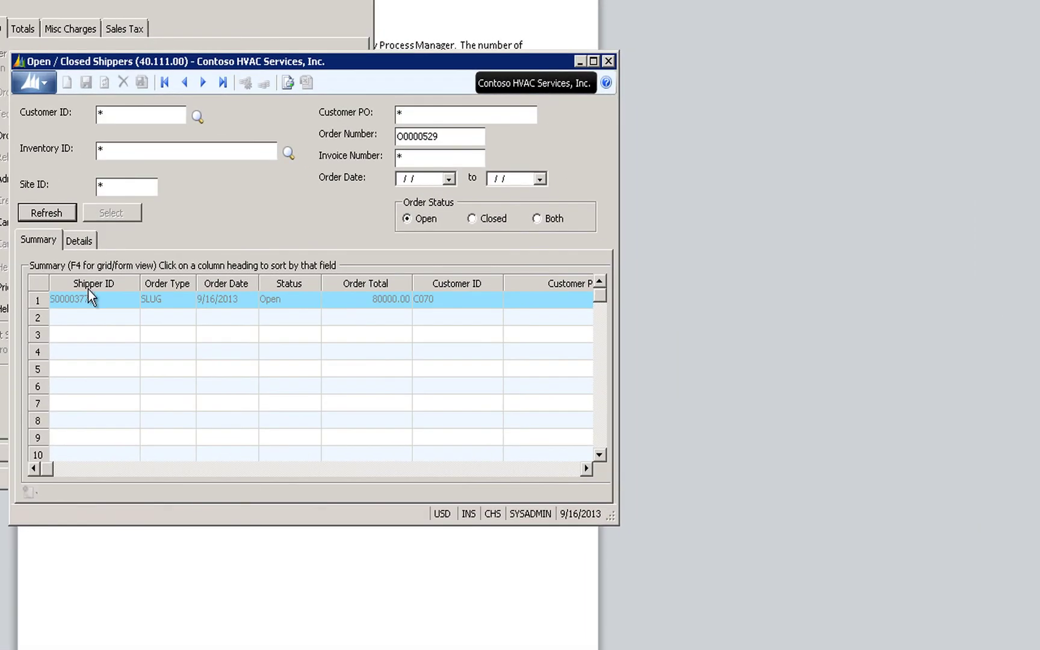
{"action": "left_click", "coordinate": [74, 301]}
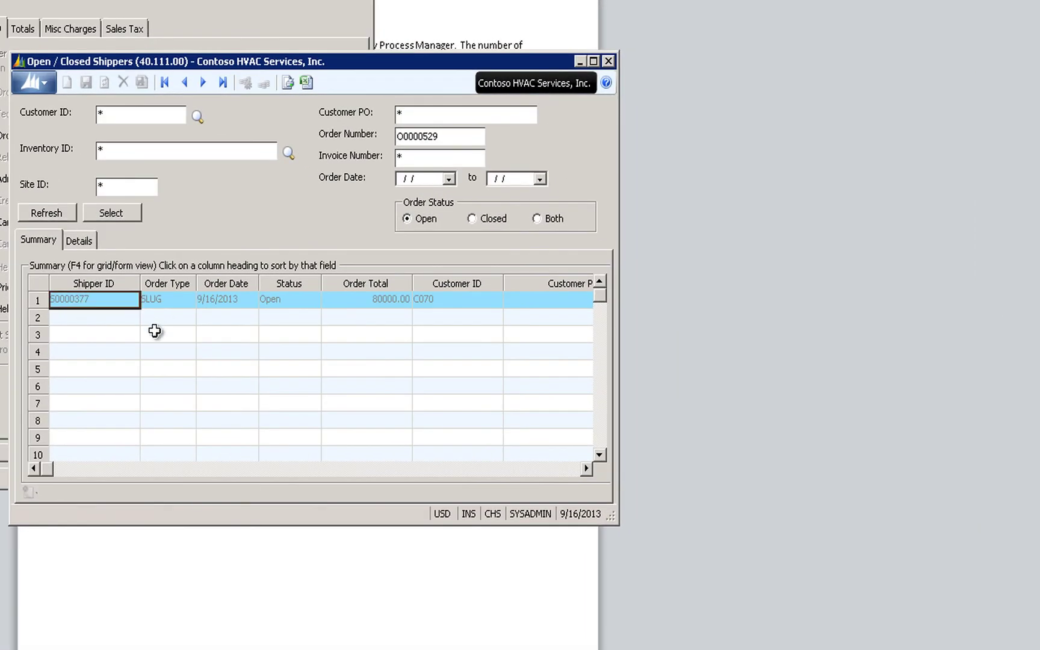
{"action": "left_click", "coordinate": [608, 60]}
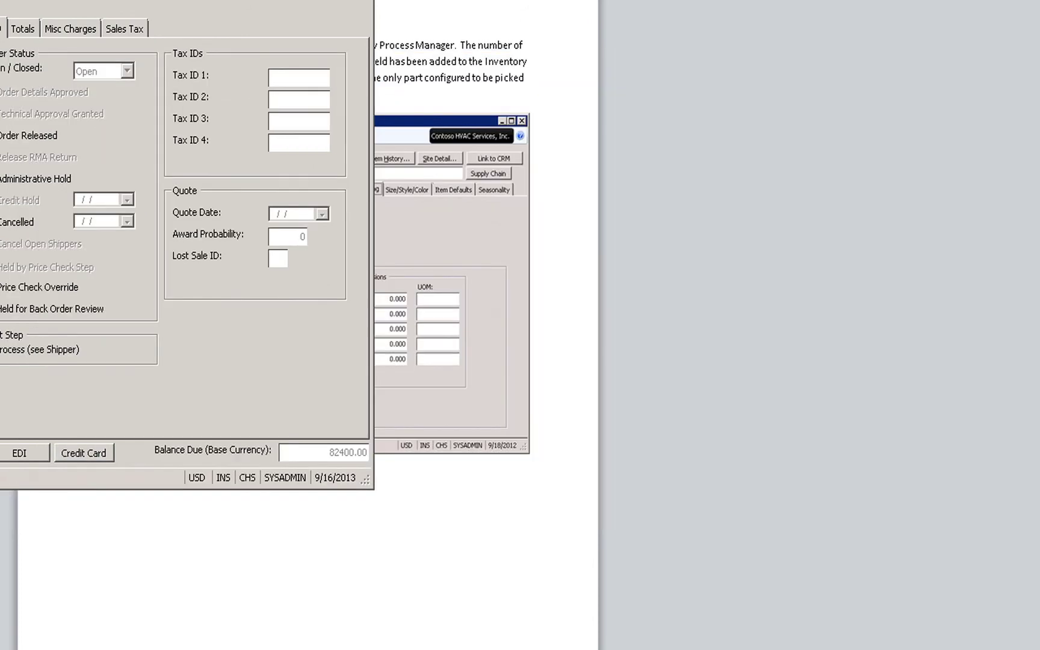
{"action": "key", "text": "alt+F4"}
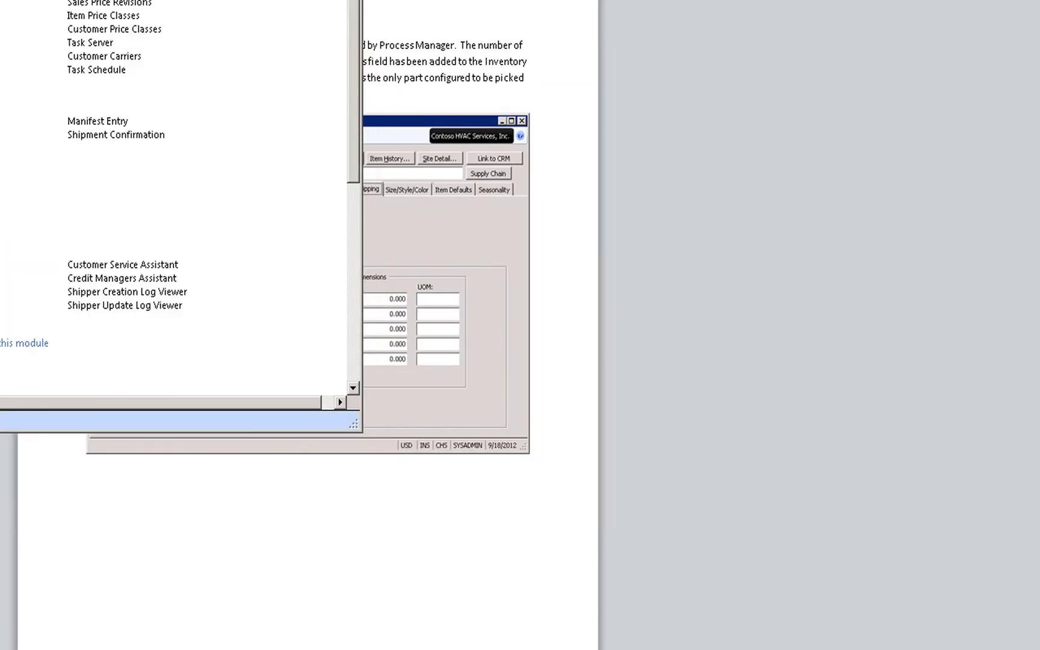
- Load the new SLUG order's shipper into Shipment Confirmation
{"action": "left_click", "coordinate": [111, 134]}
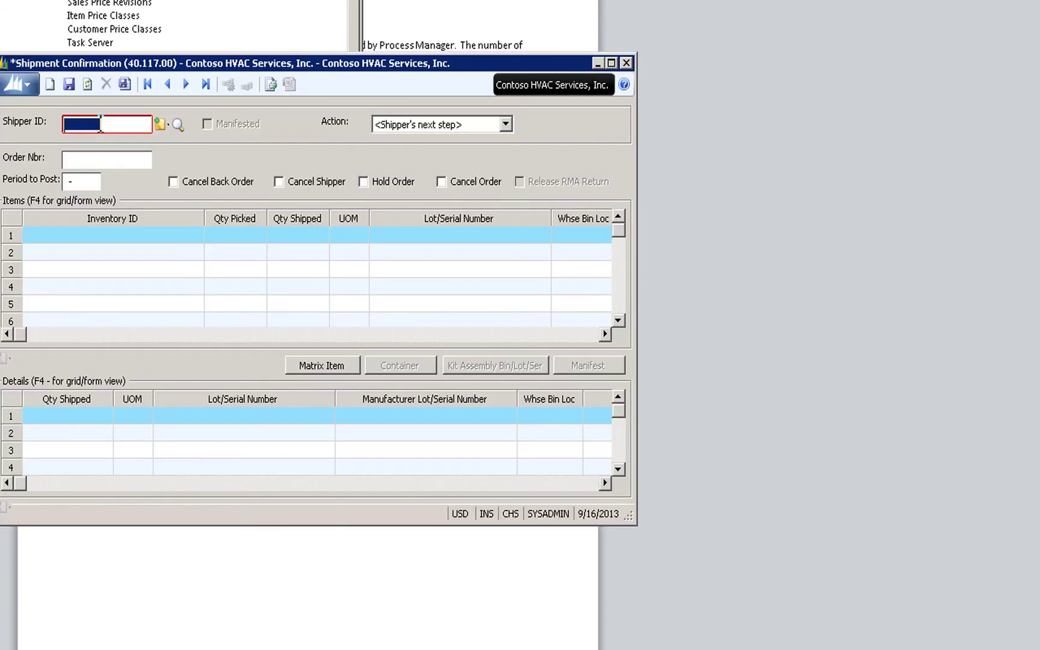
{"action": "double_click", "coordinate": [100, 123]}
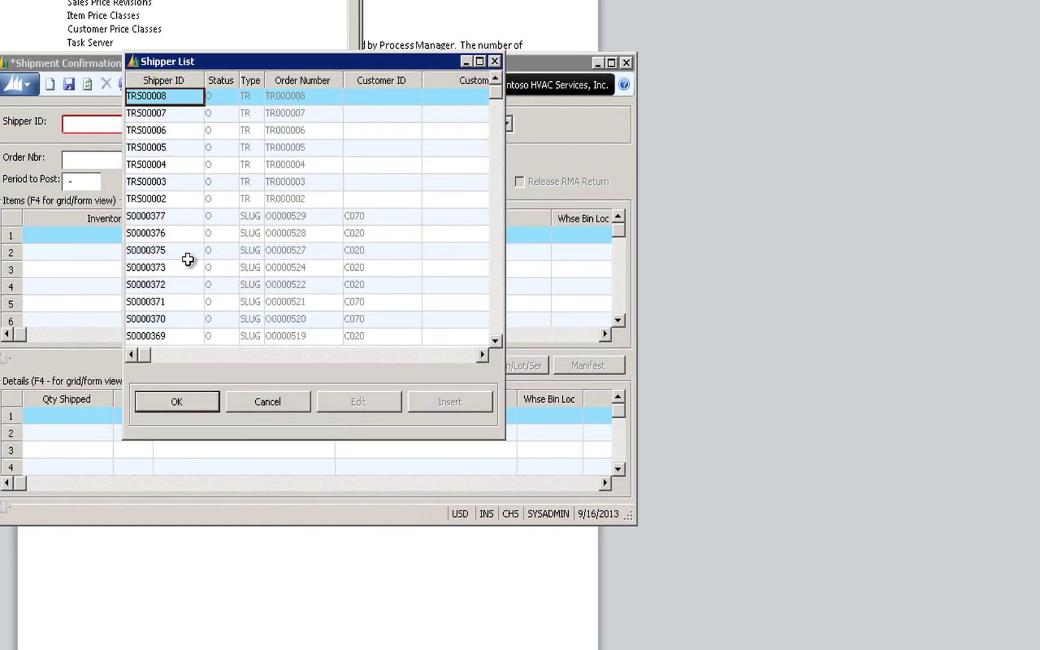
{"action": "left_click", "coordinate": [181, 218]}
{"action": "left_click", "coordinate": [171, 397]}
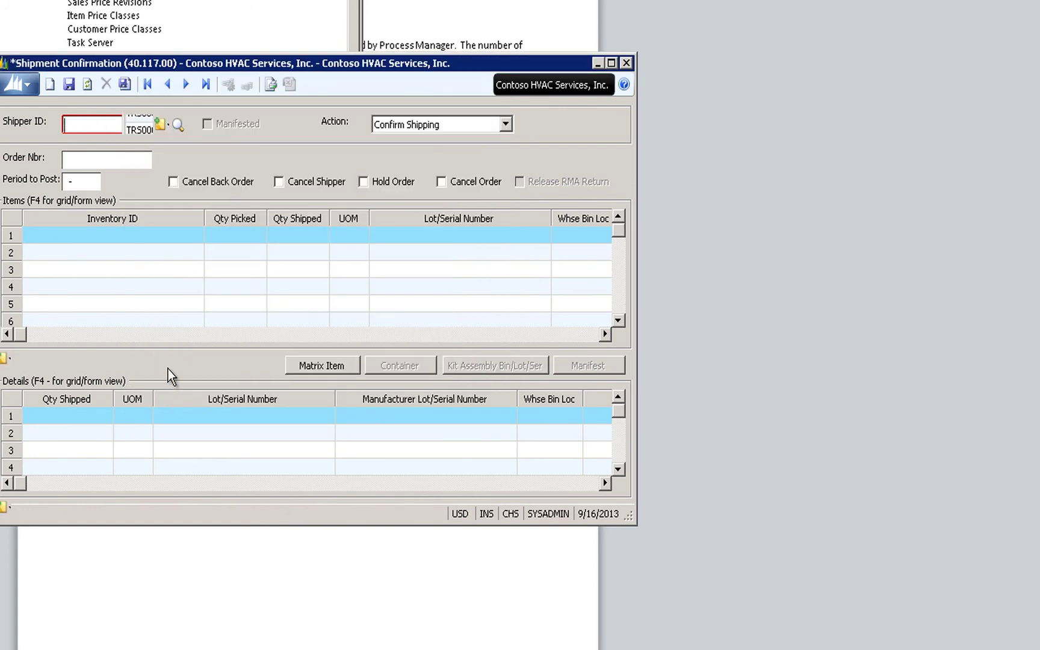
- Inspect the shipper's generated tares in Container Builder, checking the first tare's containers, the first container's contents and the second tare
{"action": "left_click", "coordinate": [422, 366]}
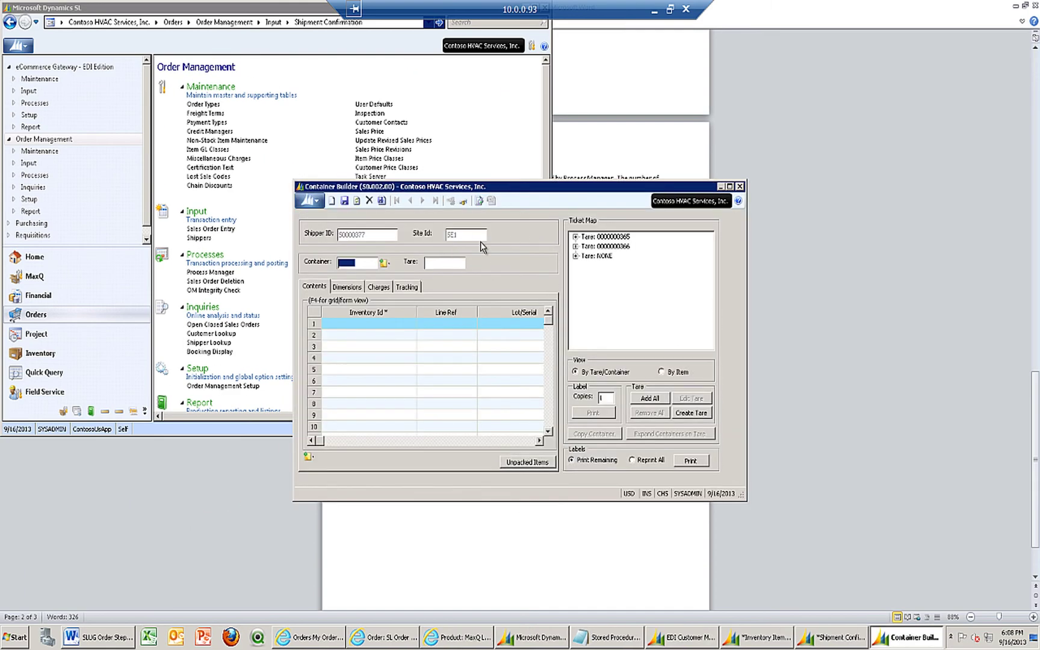
{"action": "left_click", "coordinate": [576, 237]}
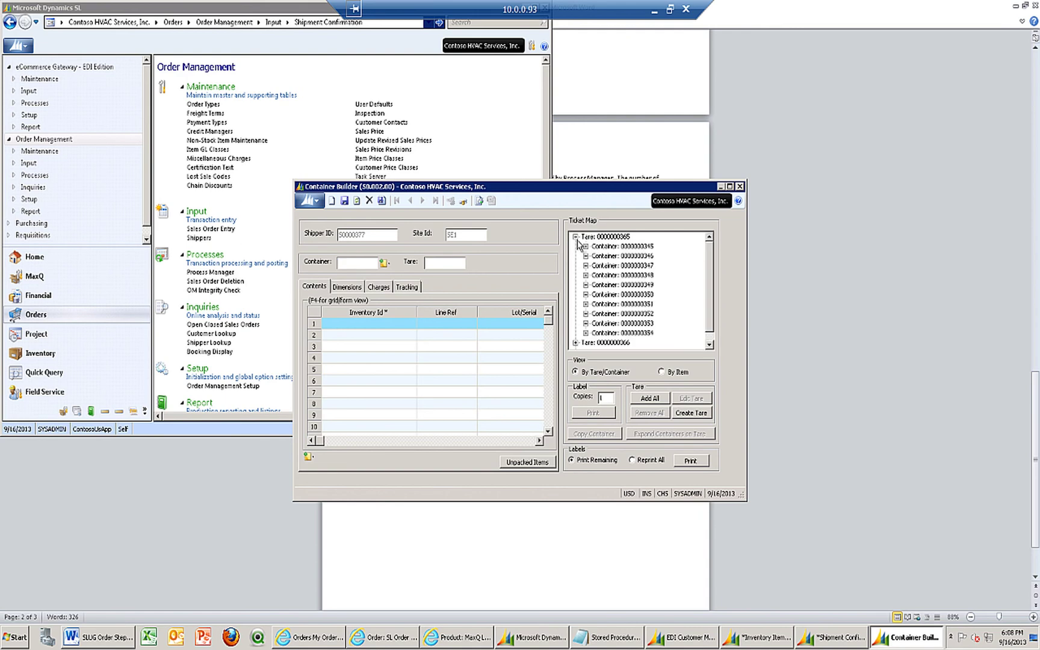
{"action": "left_click", "coordinate": [629, 250]}
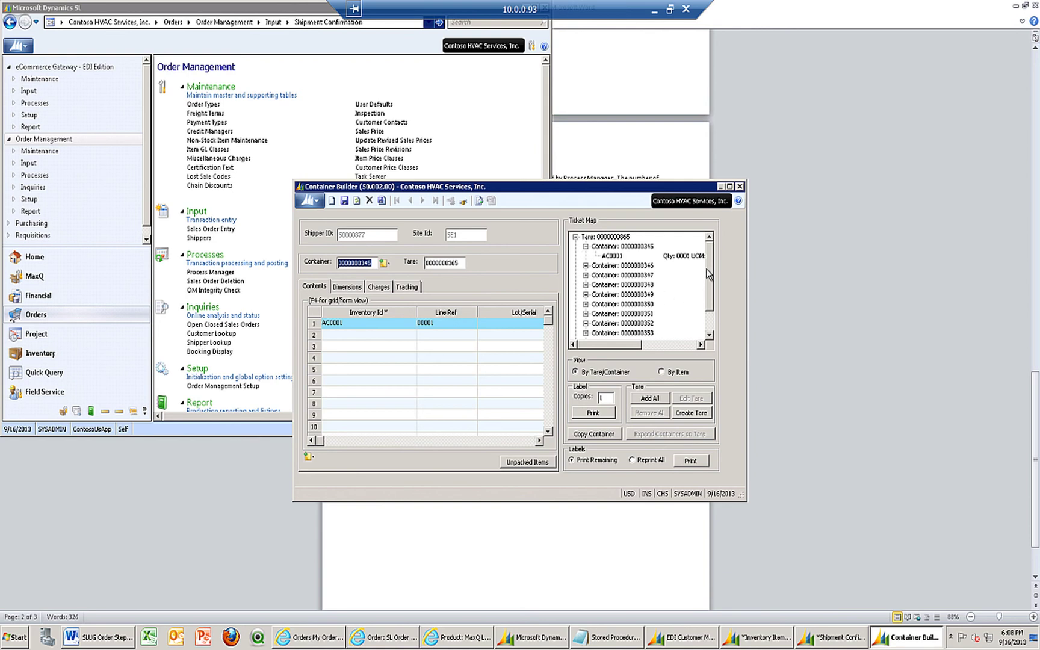
{"action": "scroll", "coordinate": [709, 310], "scroll_direction": "down", "scroll_amount": 1}
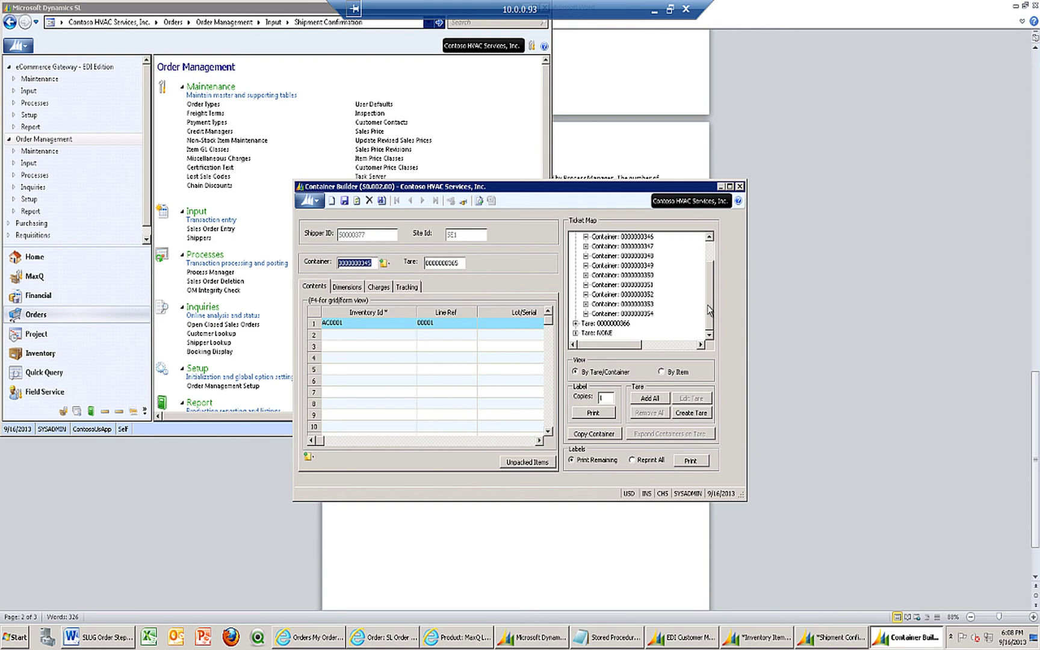
{"action": "left_click", "coordinate": [590, 324]}
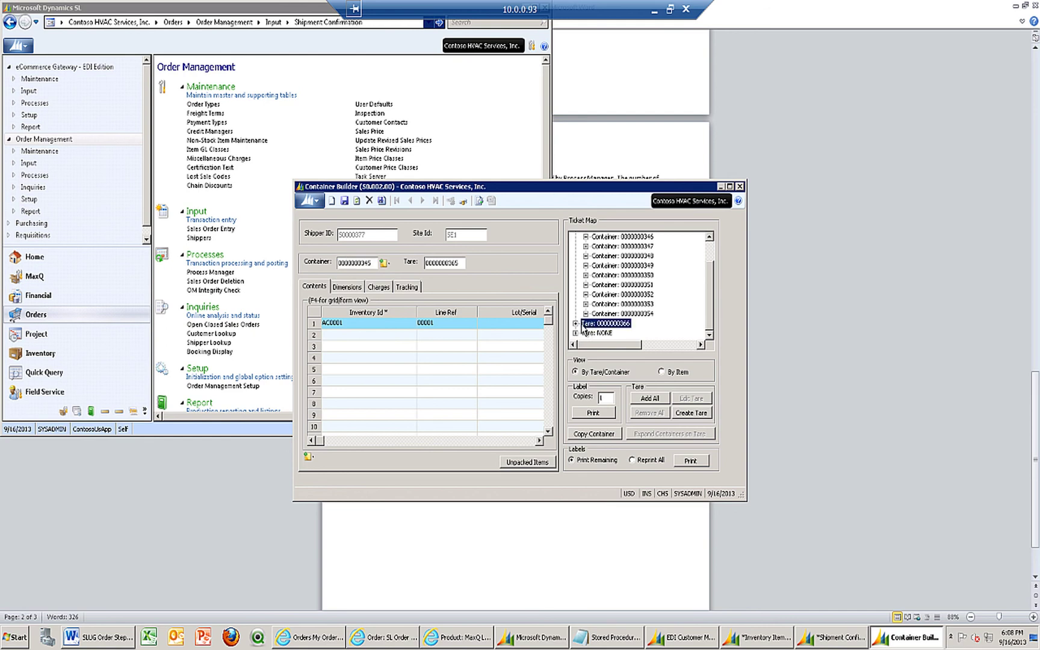